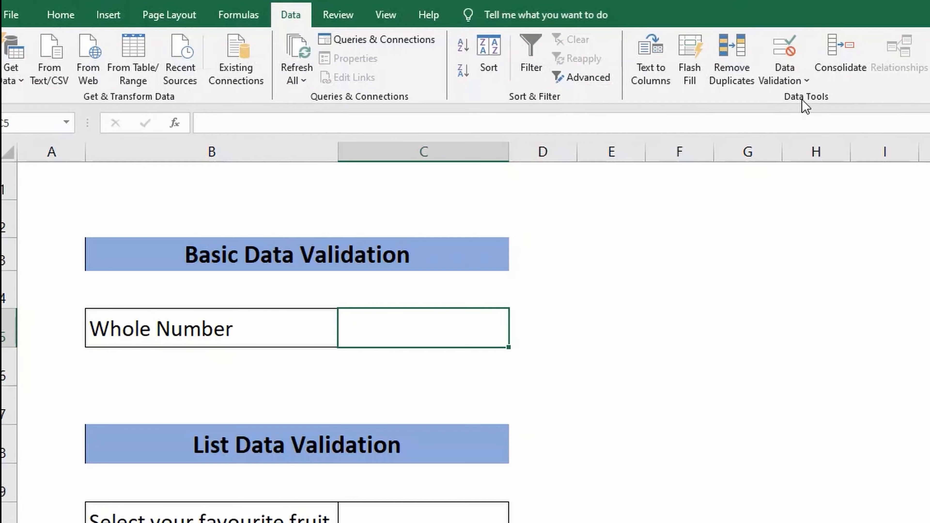
Step: Set a data validation rule on cell C5 allowing only whole numbers between 1 and 10
{"action": "left_click", "coordinate": [796, 81]}
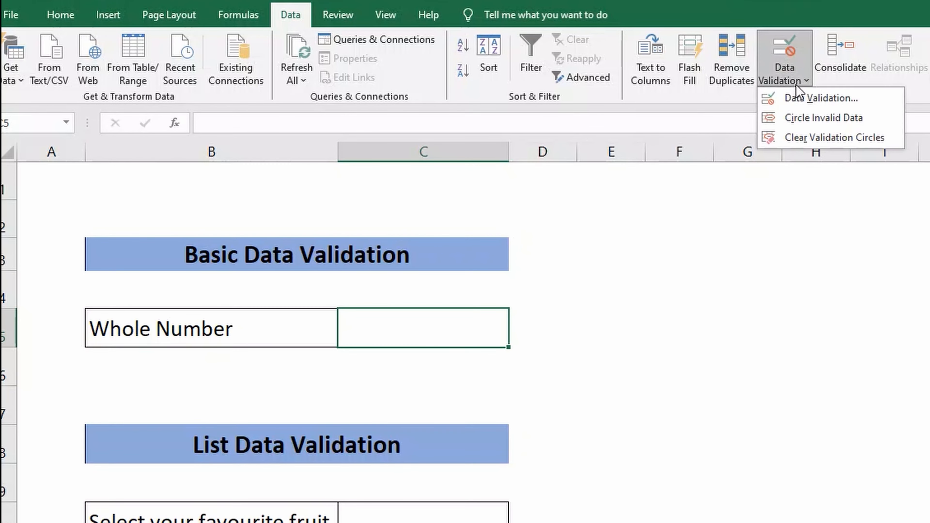
{"action": "left_click", "coordinate": [800, 98]}
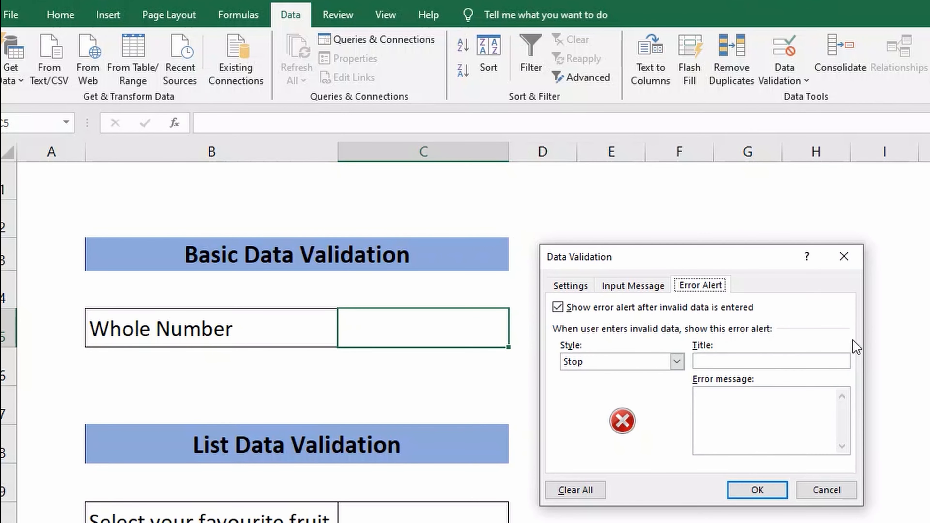
{"action": "left_click", "coordinate": [572, 287]}
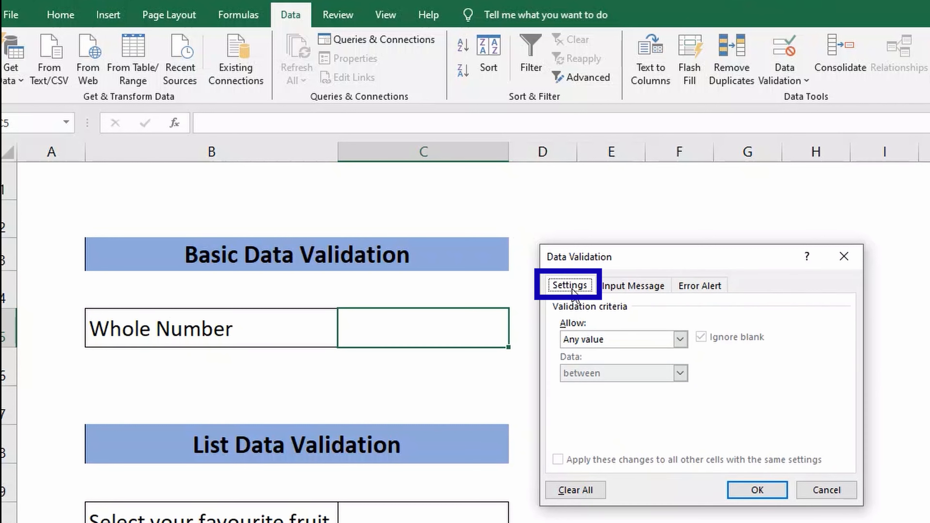
{"action": "left_click", "coordinate": [631, 346]}
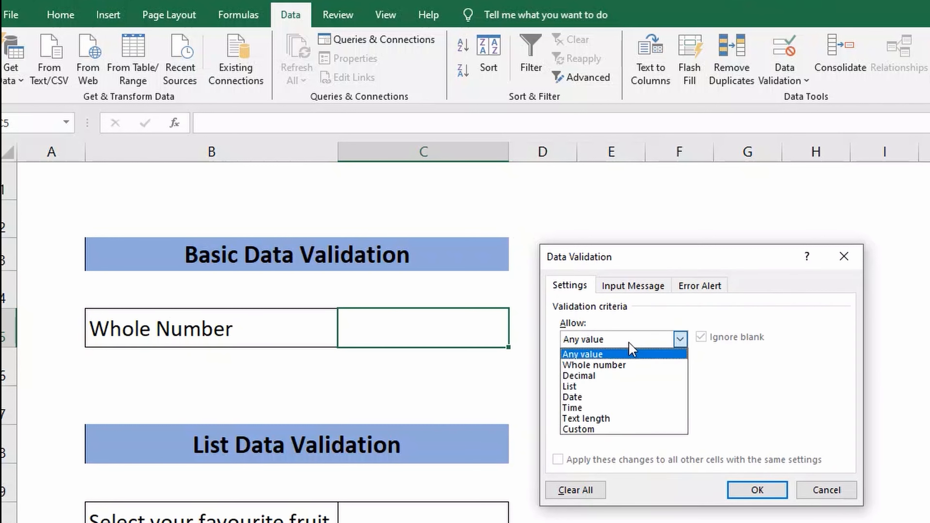
{"action": "left_click", "coordinate": [631, 364]}
{"action": "left_click", "coordinate": [637, 407]}
{"action": "type", "text": "1"}
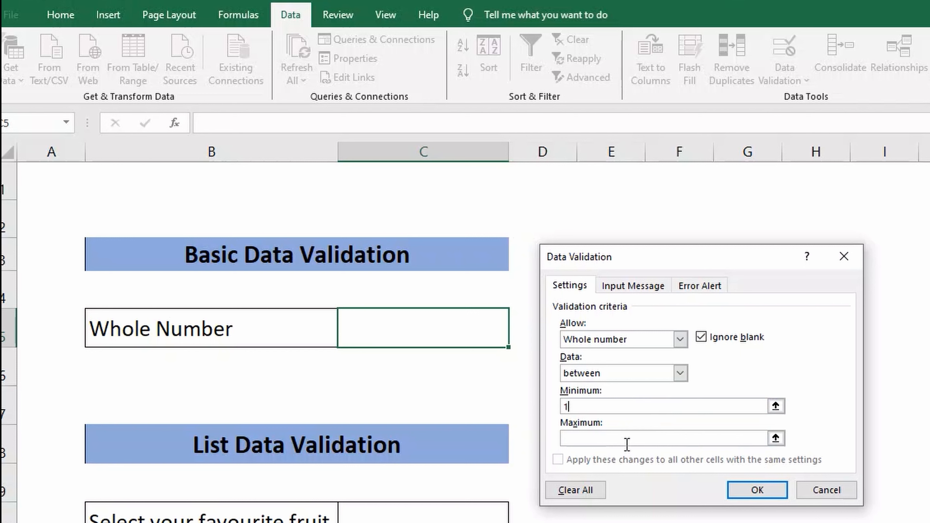
{"action": "left_click", "coordinate": [627, 443]}
{"action": "type", "text": "10"}
Step: Add the input message "Enter a number between 1 and 10" to the validation rule for C5
{"action": "left_click", "coordinate": [645, 294]}
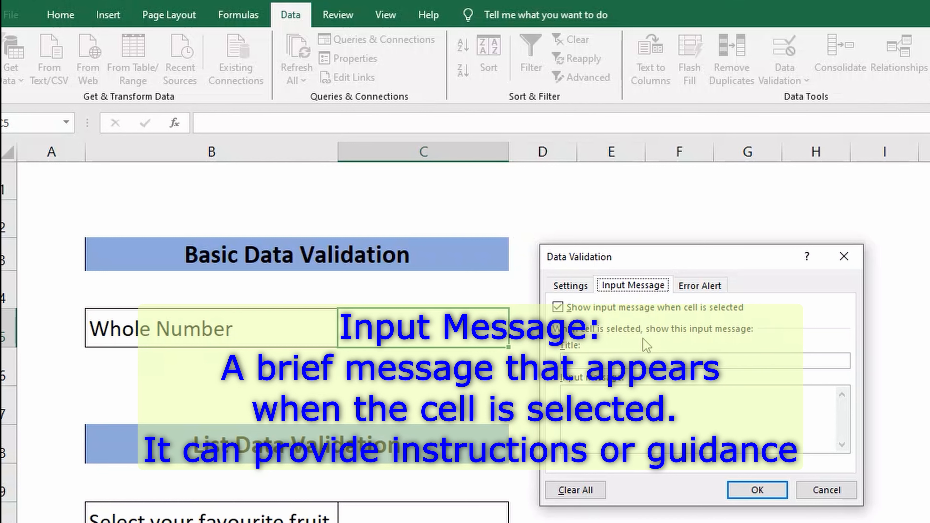
{"action": "left_click", "coordinate": [622, 396]}
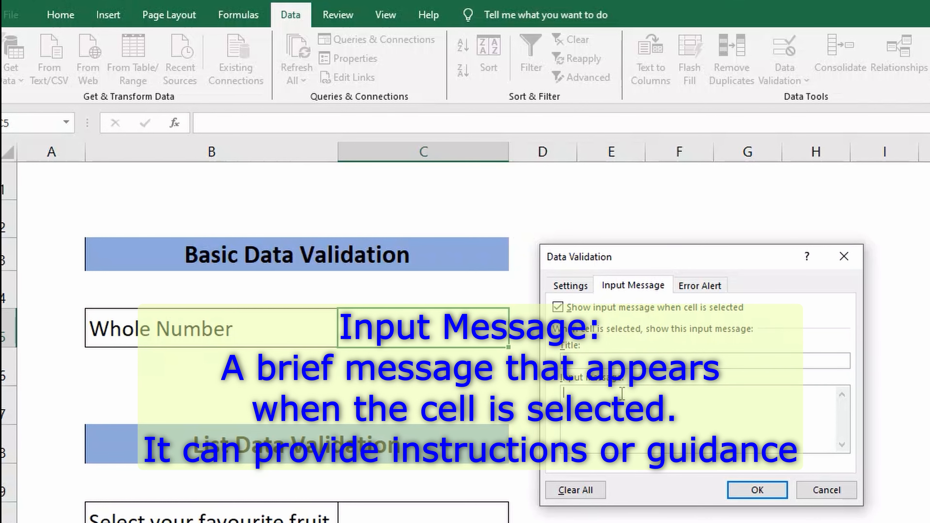
{"action": "type", "text": "En"}
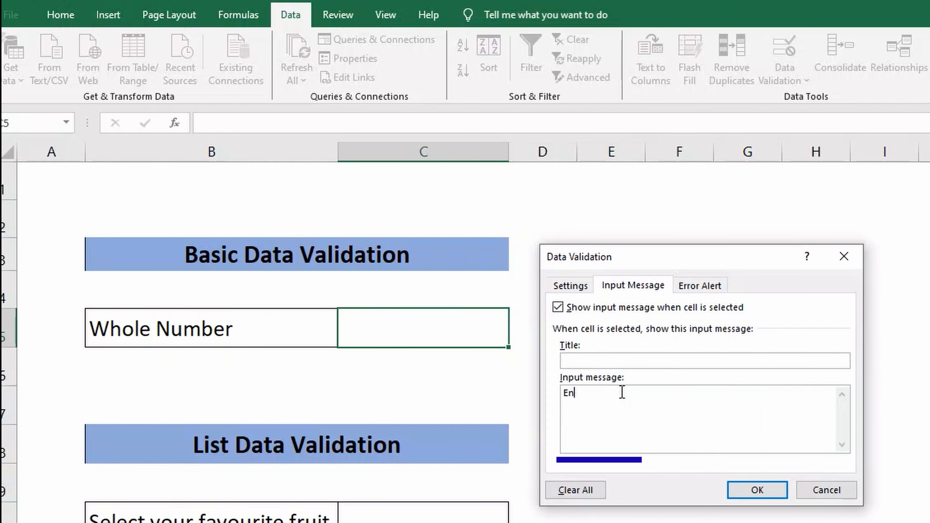
{"action": "type", "text": "ter a number between 1 and 10"}
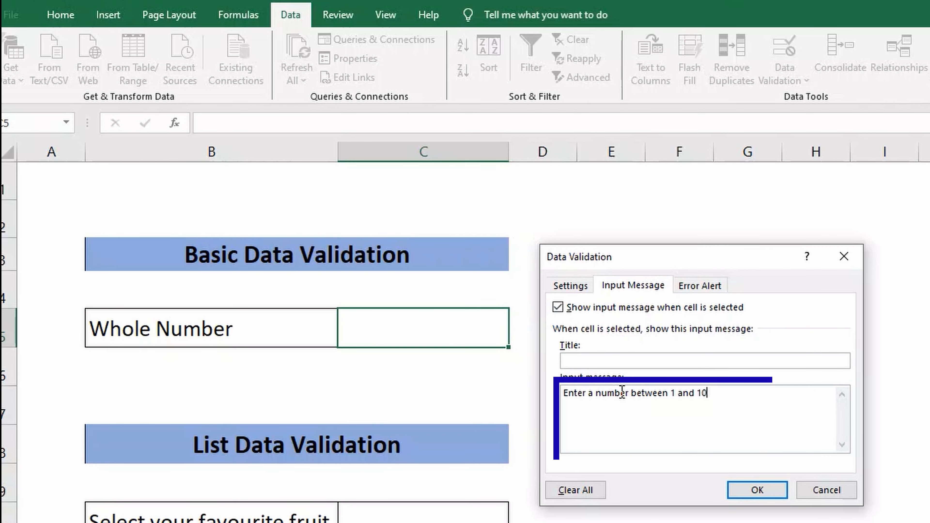
Step: Give C5 an error alert titled "Invalid Entry" with the message "Please enter a whole number between 1 and 10" and apply the rule
{"action": "left_click", "coordinate": [700, 286]}
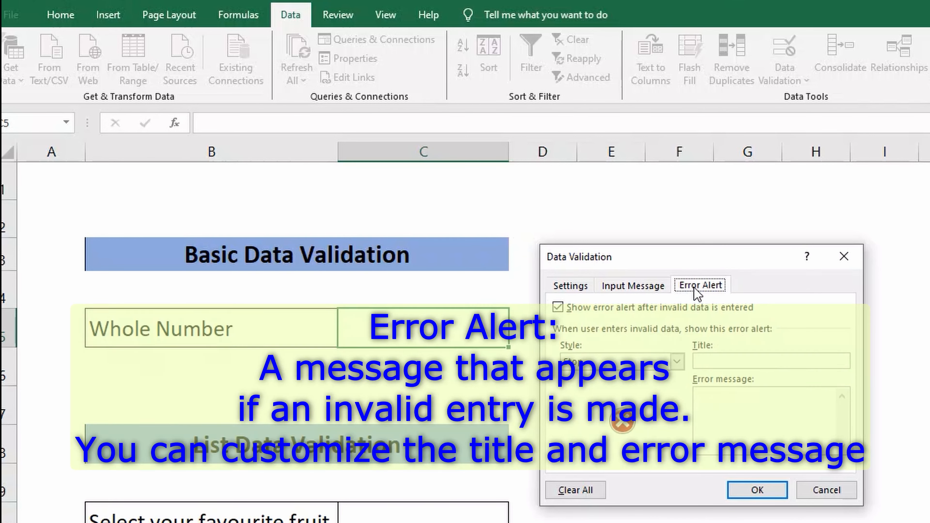
{"action": "left_click", "coordinate": [758, 360]}
{"action": "type", "text": "Invalid Entry"}
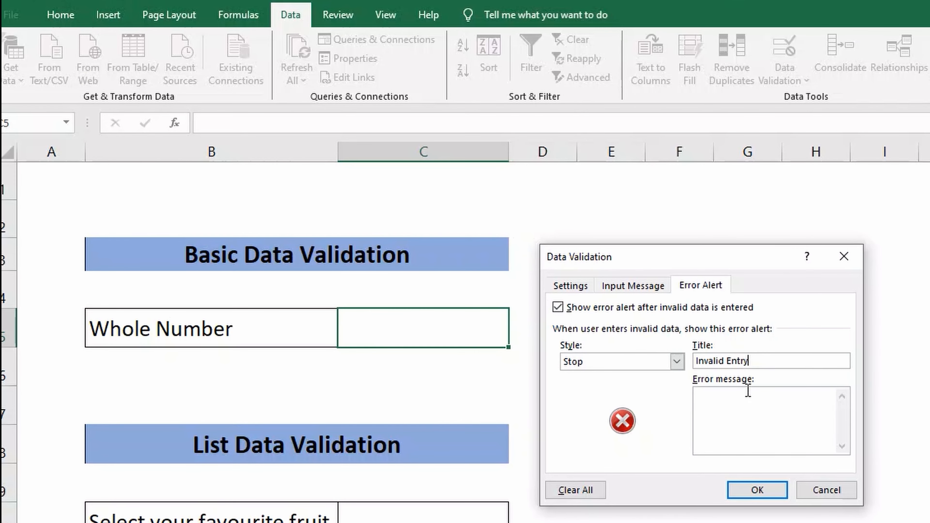
{"action": "left_click", "coordinate": [743, 403]}
{"action": "type", "text": "Please enter a whole number"}
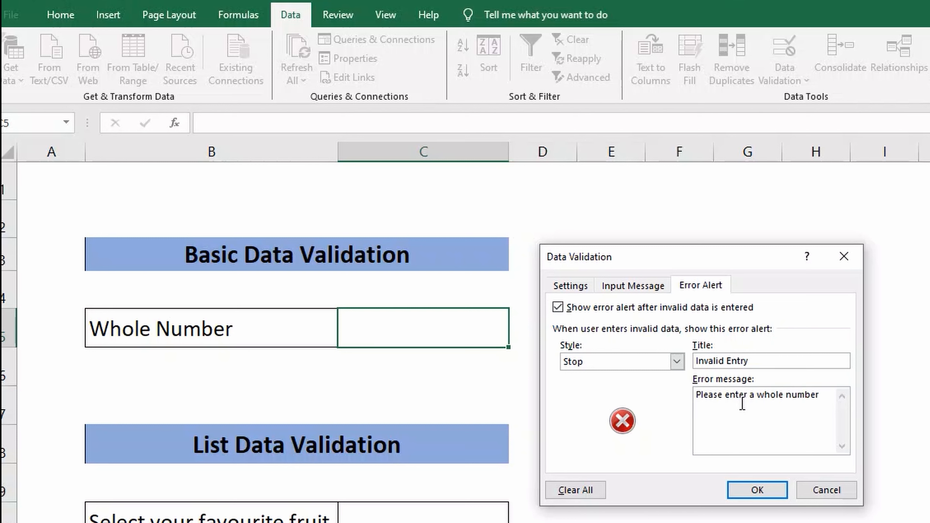
{"action": "type", "text": " between 1 and 10"}
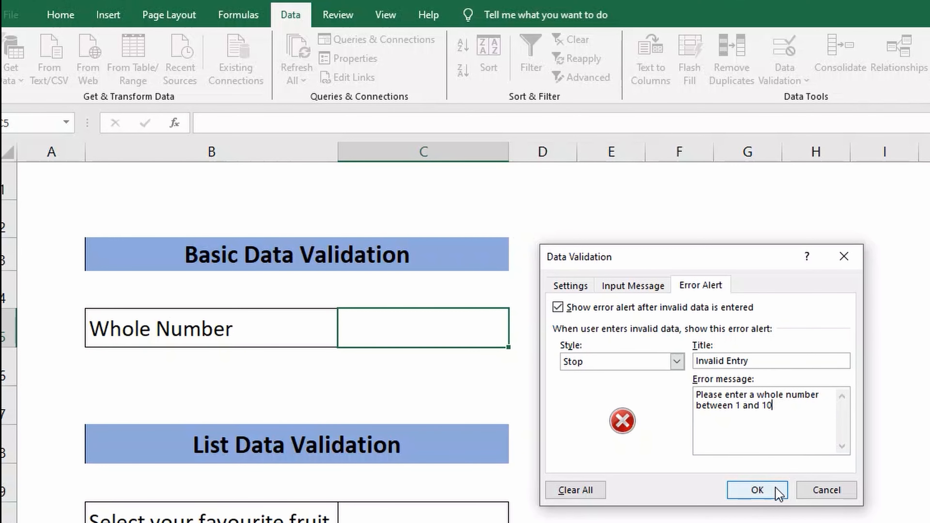
{"action": "left_click", "coordinate": [758, 490]}
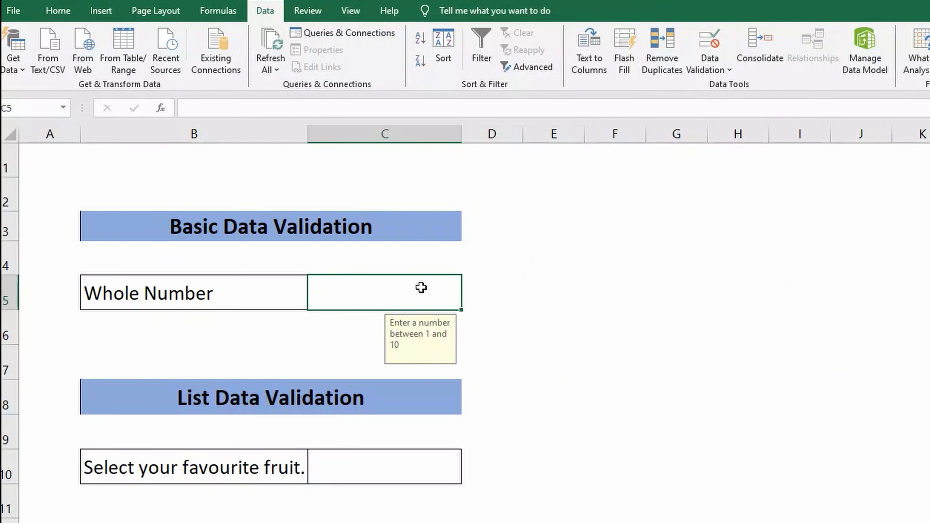
Step: Test the validation rule on C5 by trying the entries 11 and Hello
{"action": "type", "text": "11"}
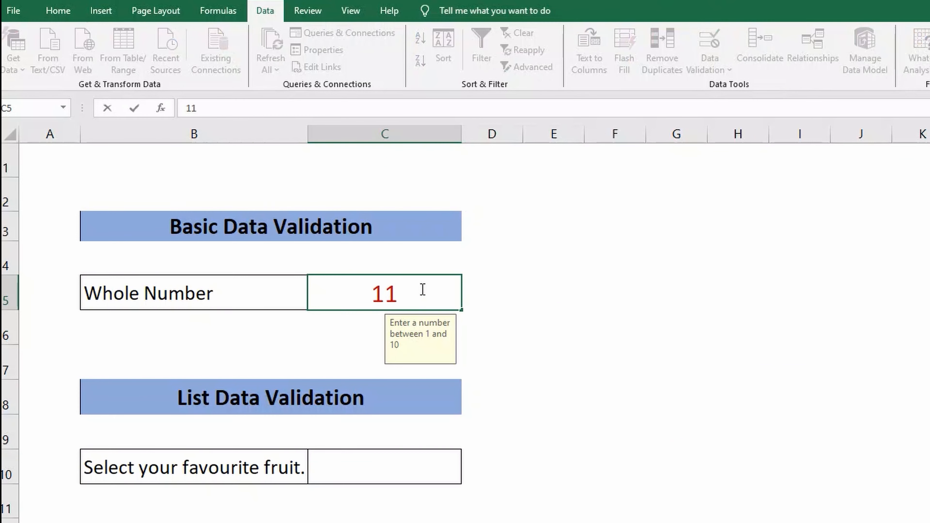
{"action": "key", "text": "Return"}
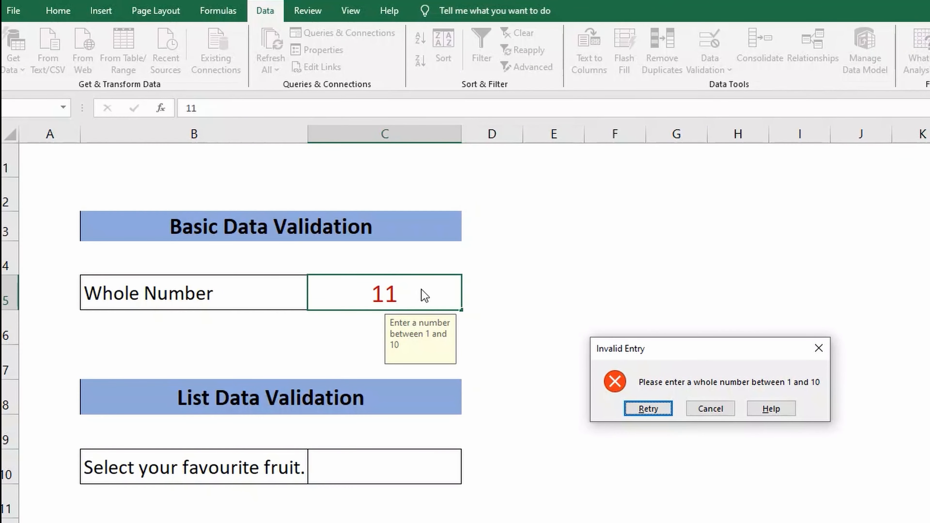
{"action": "key", "text": "Return"}
{"action": "type", "text": "Hello"}
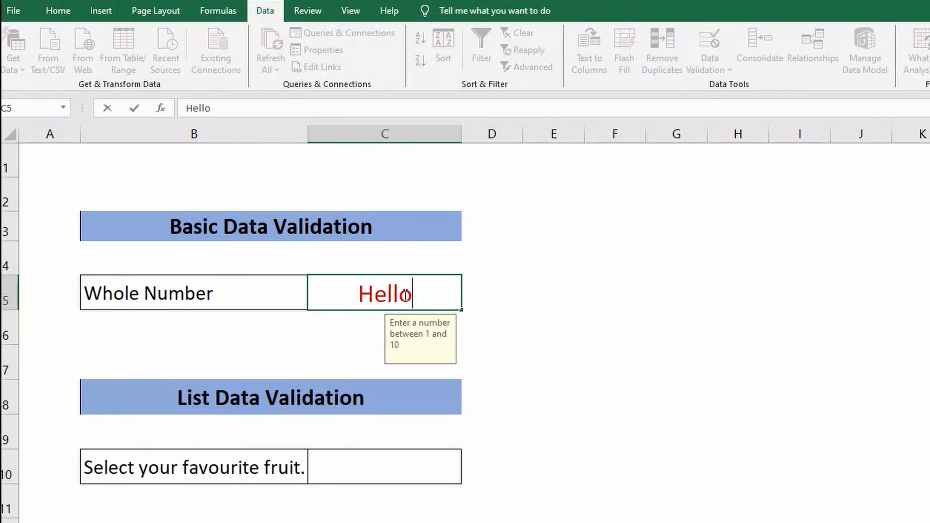
{"action": "key", "text": "Return"}
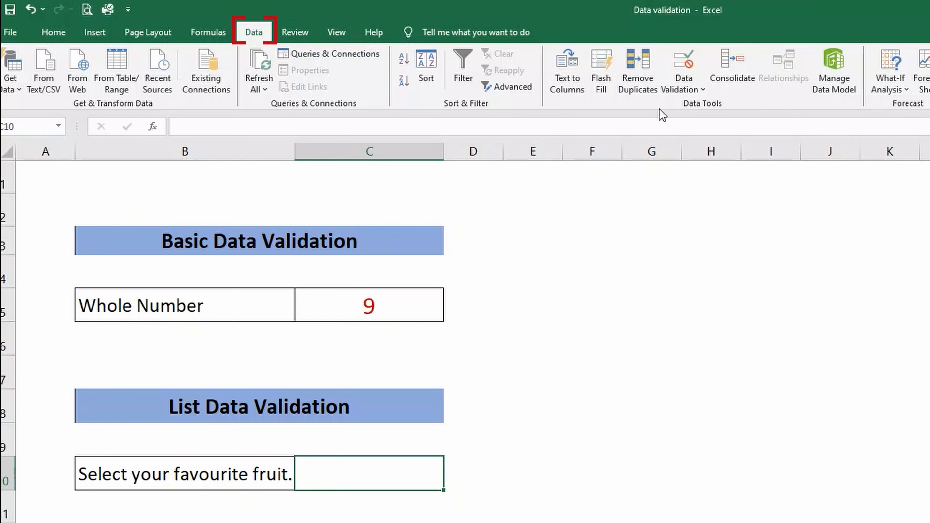
Step: Start a data validation rule for cell C10 that allows only values from a list
{"action": "left_click", "coordinate": [702, 89]}
{"action": "left_click", "coordinate": [700, 106]}
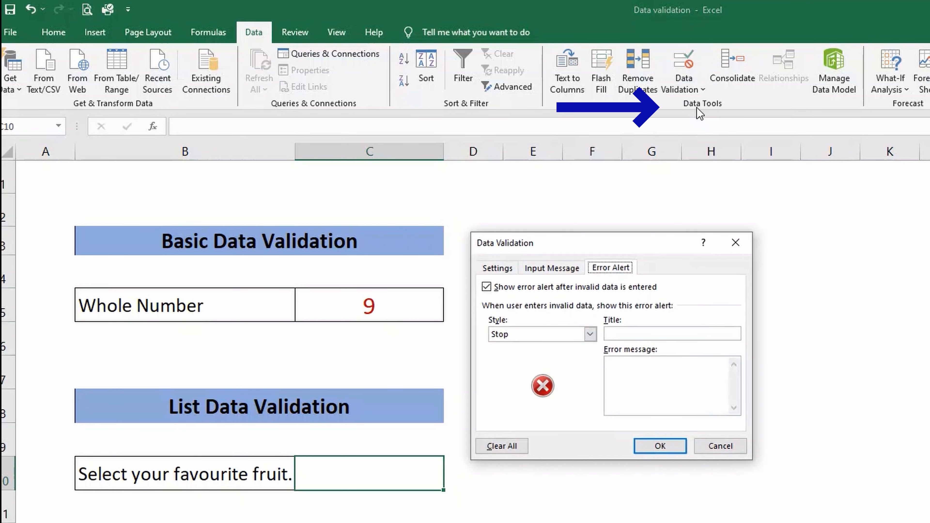
{"action": "left_click_drag", "start_coordinate": [658, 242], "coordinate": [682, 286]}
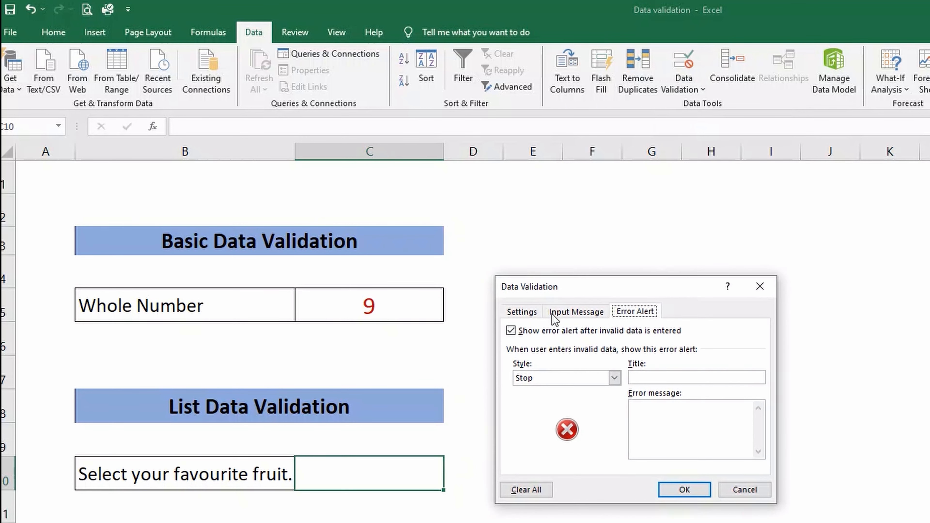
{"action": "left_click", "coordinate": [524, 312]}
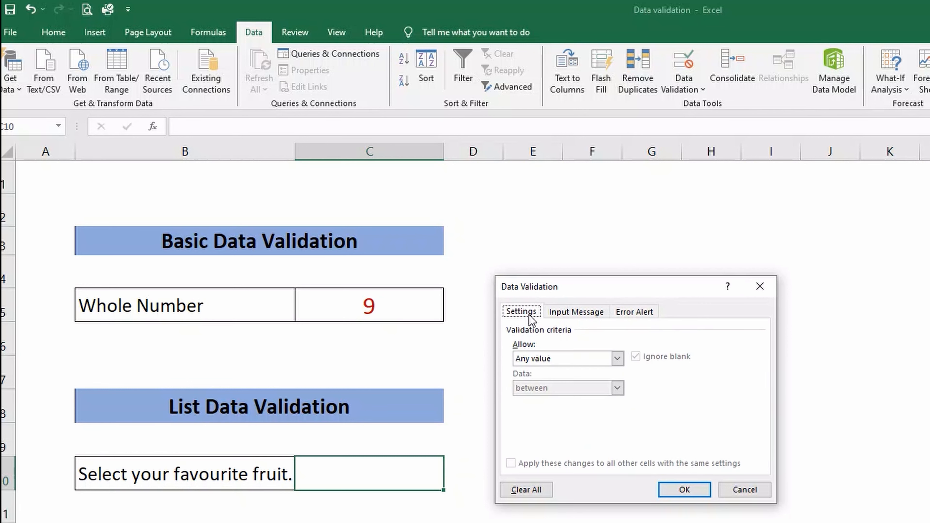
{"action": "left_click", "coordinate": [567, 361]}
{"action": "left_click", "coordinate": [569, 400]}
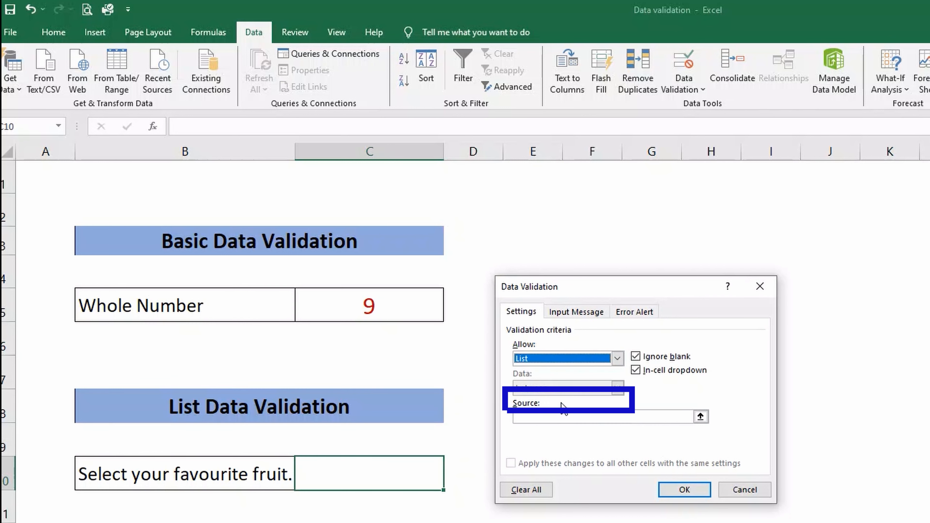
Step: Try the inline values APPLE,BANANA,ORANGE as the source of the C10 list
{"action": "left_click", "coordinate": [571, 418]}
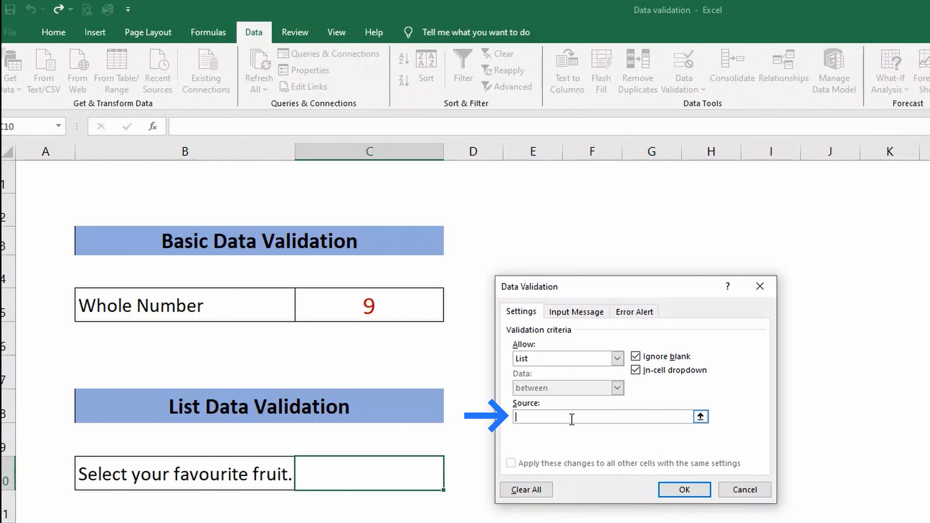
{"action": "type", "text": "APPLE,BANANA,ORAN"}
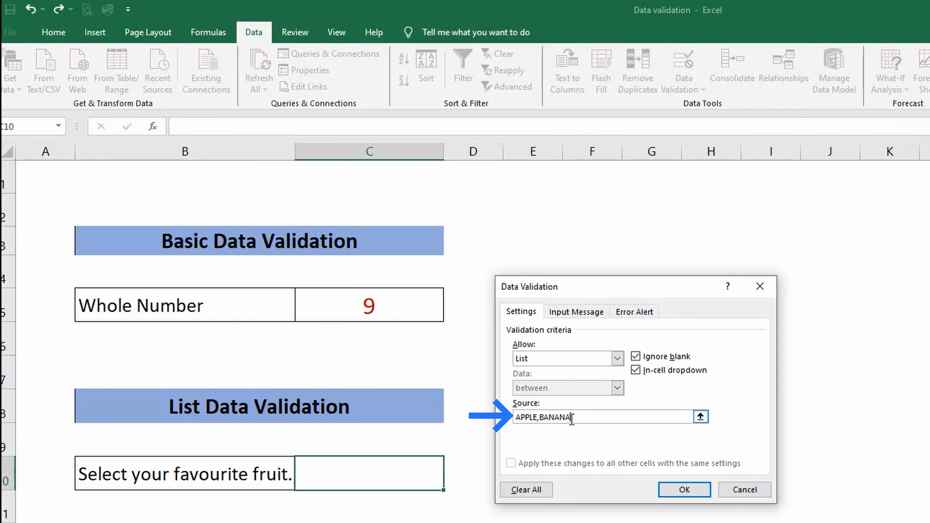
{"action": "type", "text": "GE"}
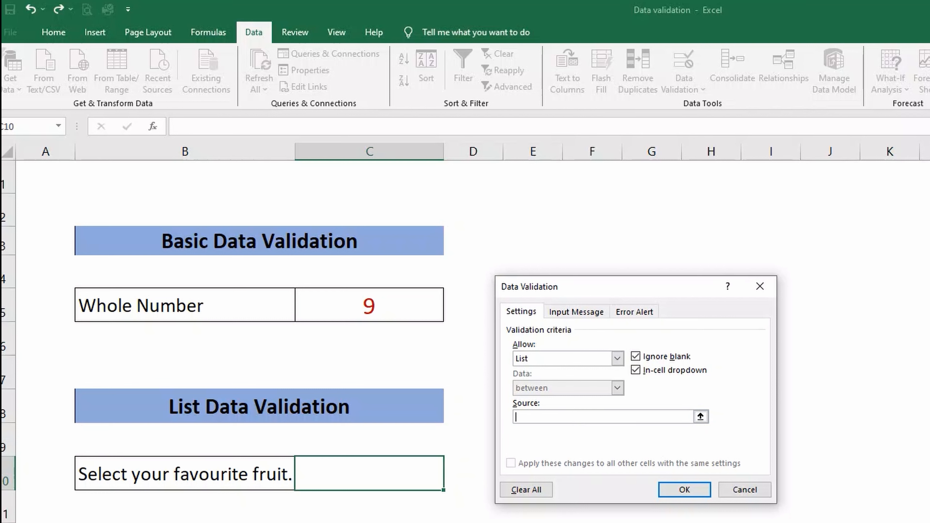
Step: Apply the C10 list rule with cells B4:B11 of the Fruit List sheet as its source, and choose Apple in C10
{"action": "left_click", "coordinate": [190, 521]}
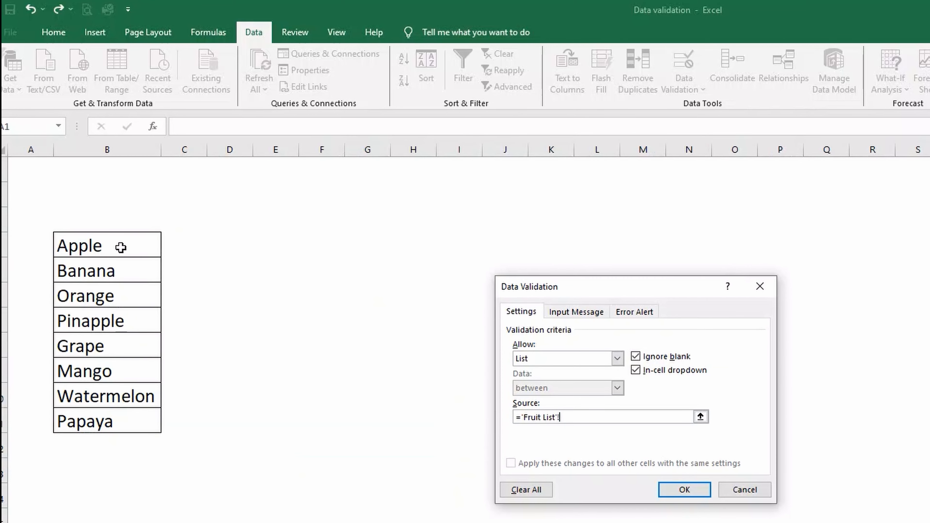
{"action": "left_click_drag", "start_coordinate": [122, 248], "coordinate": [128, 414]}
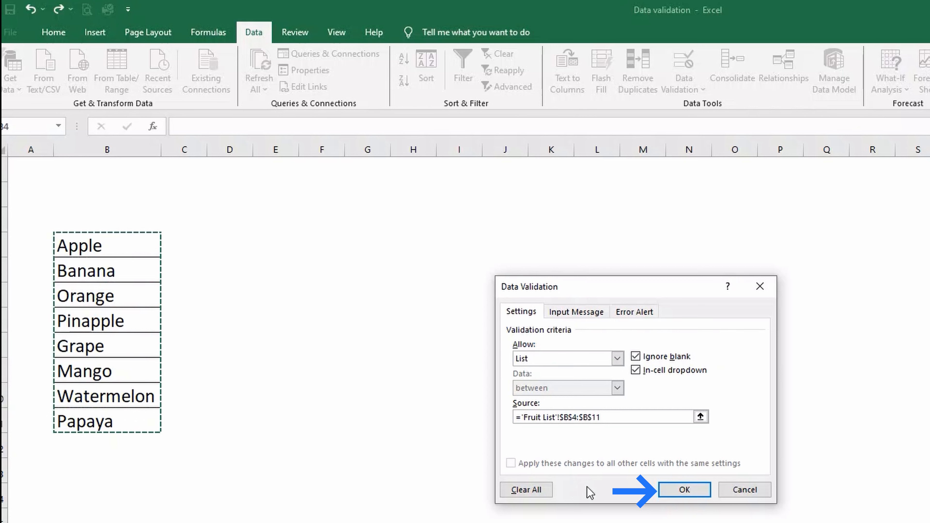
{"action": "left_click", "coordinate": [684, 491]}
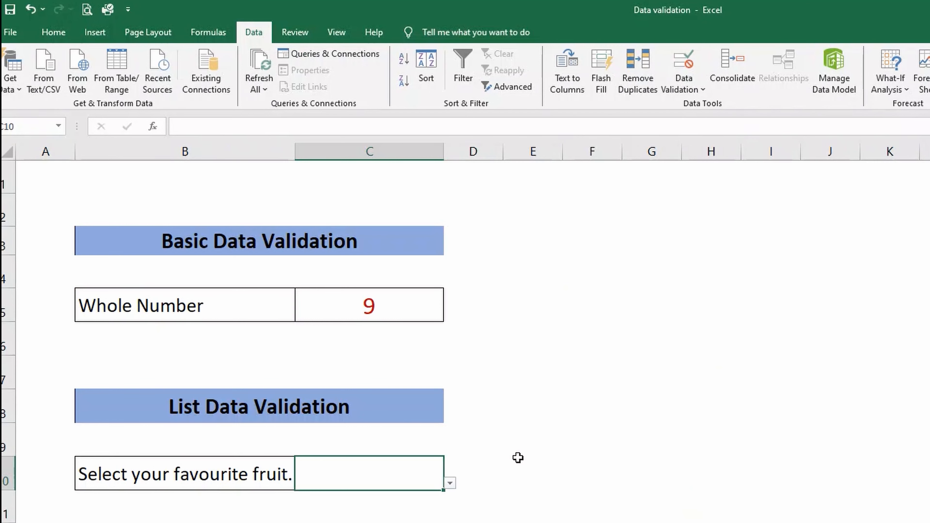
{"action": "left_click", "coordinate": [450, 484]}
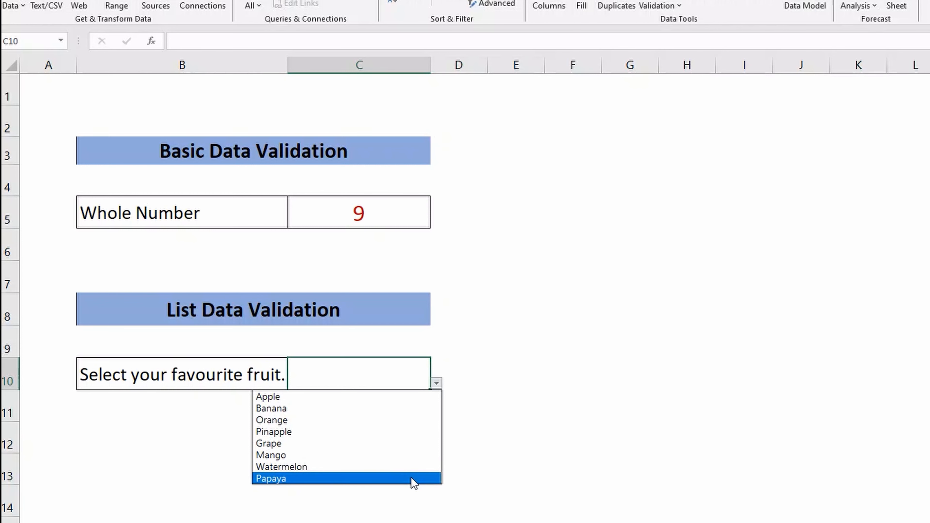
{"action": "left_click", "coordinate": [408, 398]}
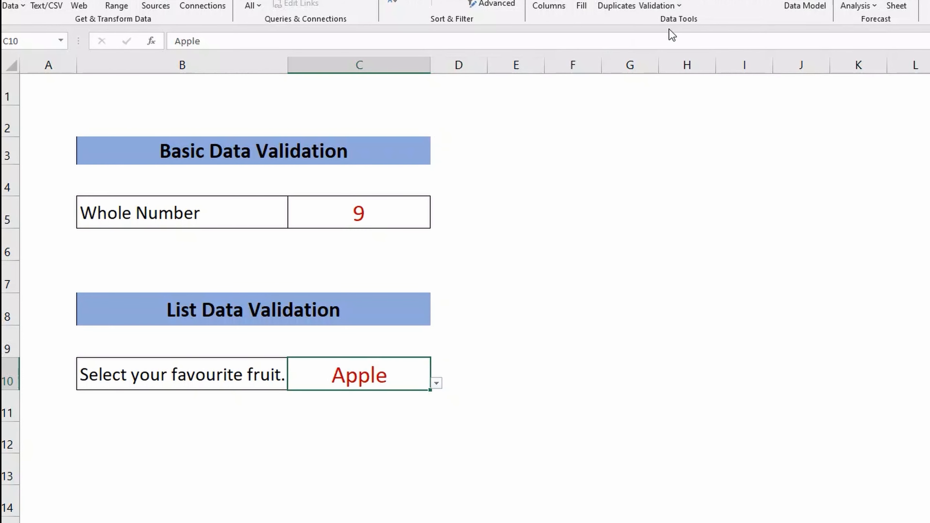
Step: Give the C10 validation rule an error alert titled "Invalid entry" with the message "Select from the list"
{"action": "left_click", "coordinate": [655, 6]}
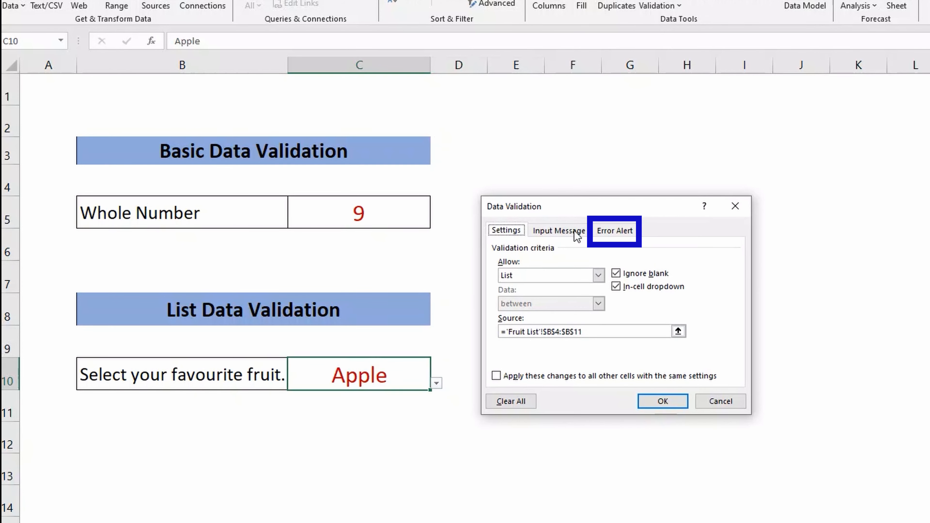
{"action": "left_click", "coordinate": [605, 231]}
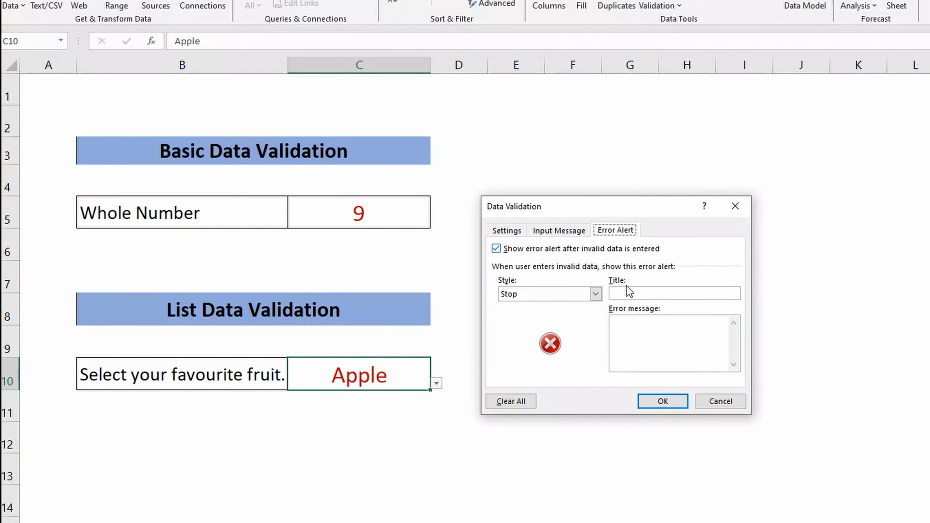
{"action": "left_click", "coordinate": [629, 293]}
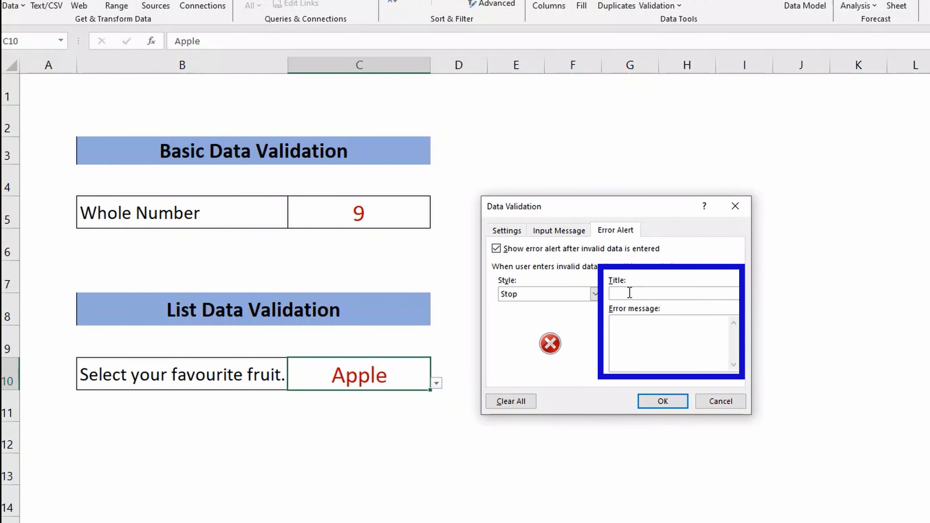
{"action": "type", "text": "Invalid en"}
{"action": "type", "text": "Select f"}
{"action": "type", "text": "rom the "}
{"action": "type", "text": "list"}
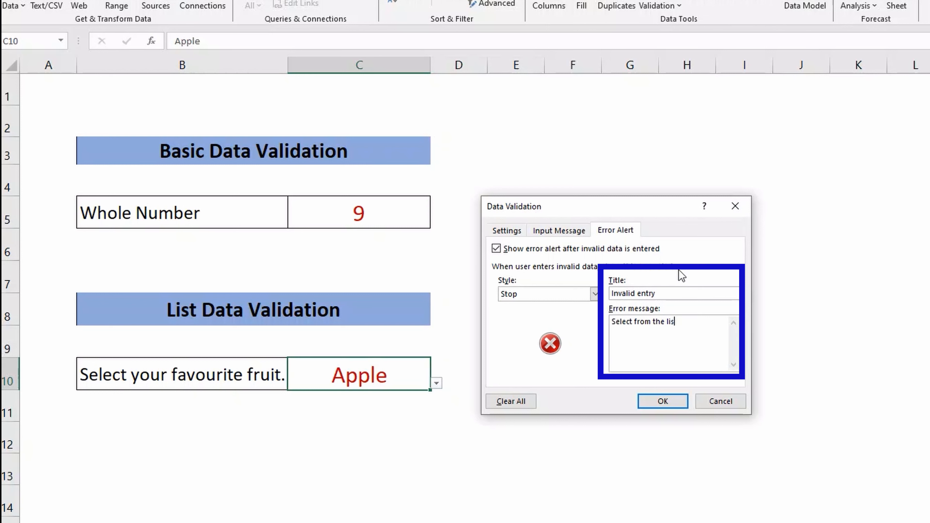